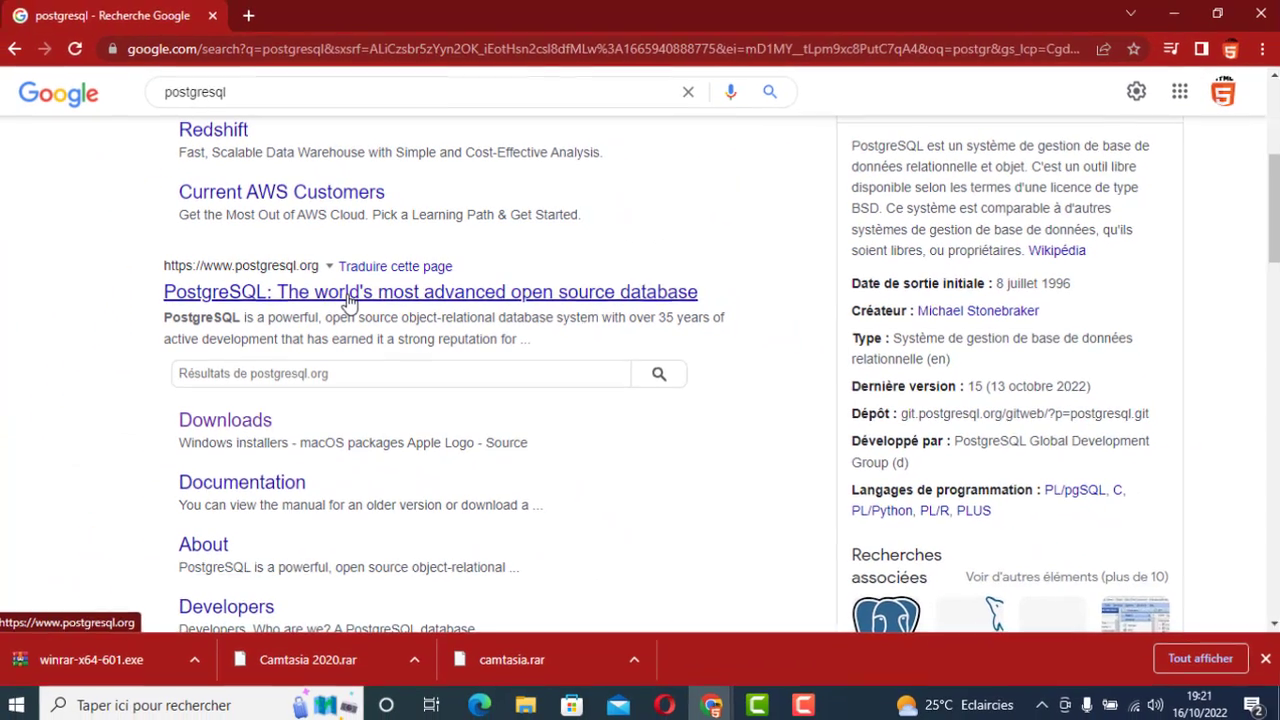
Step: Open EDB's PostgreSQL installer download page by way of the official site's Windows downloads
click(350, 295)
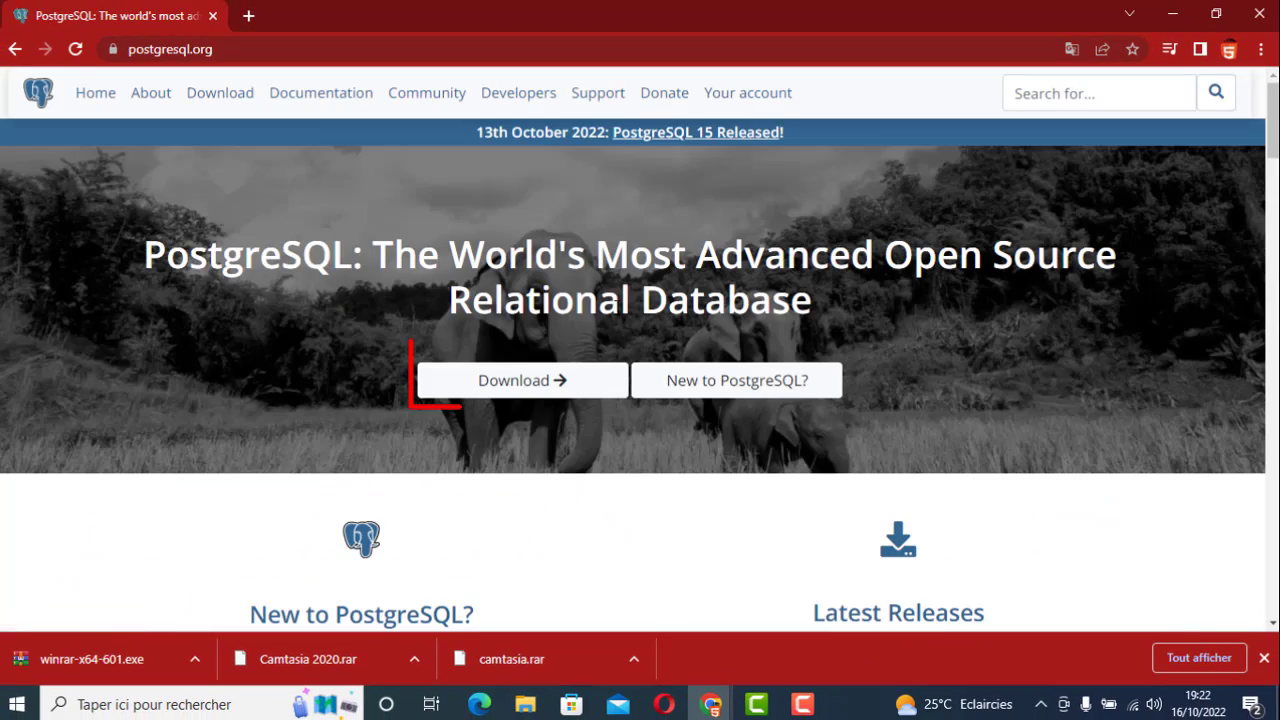
click(504, 382)
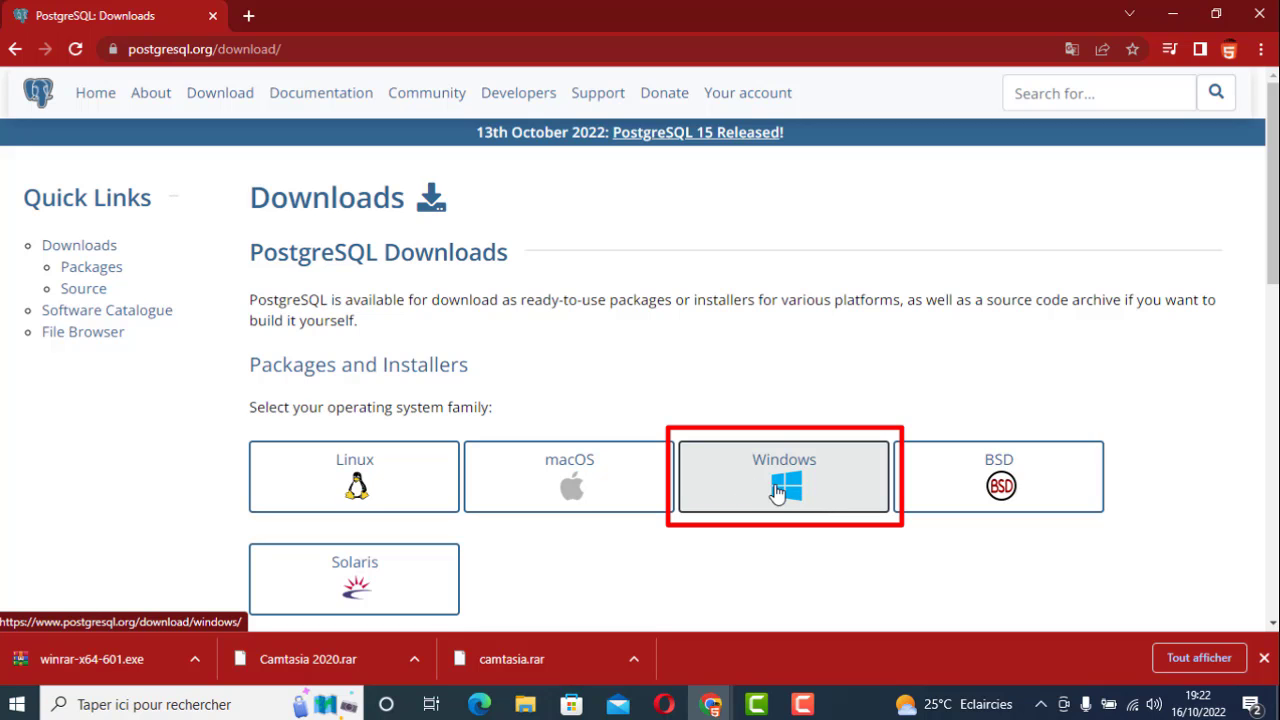
click(745, 485)
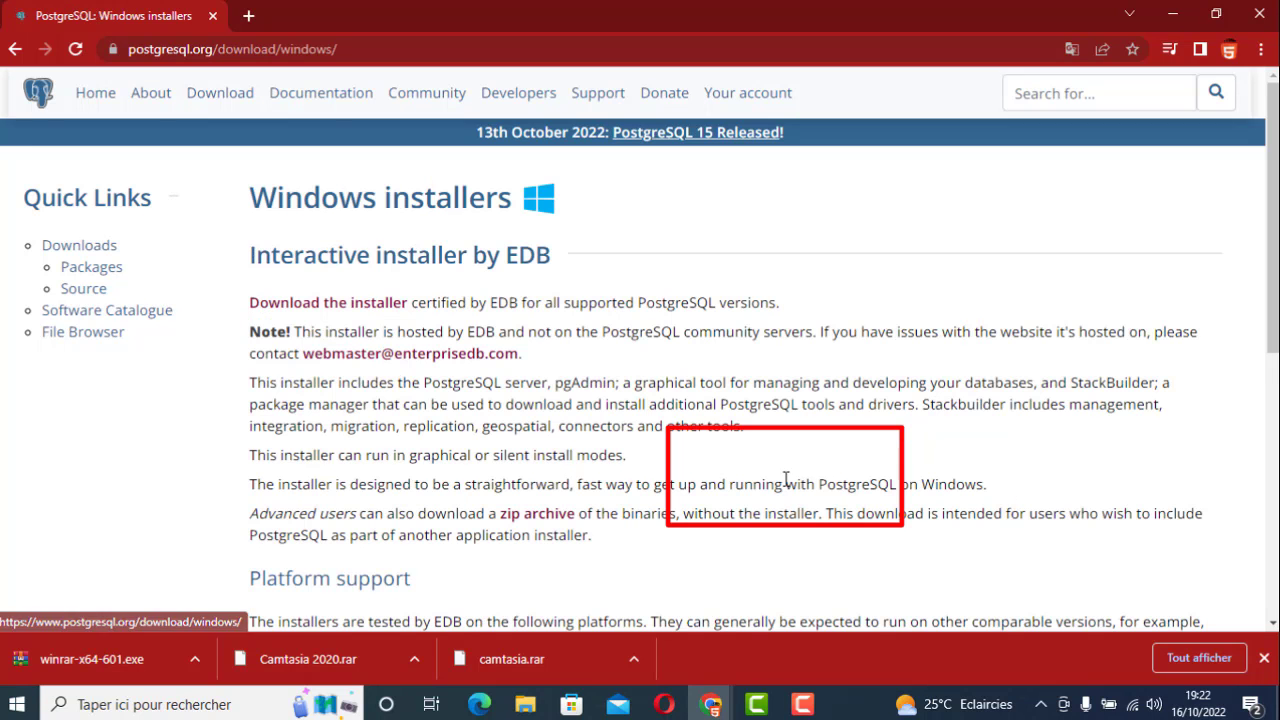
scroll(571, 352, down, 5)
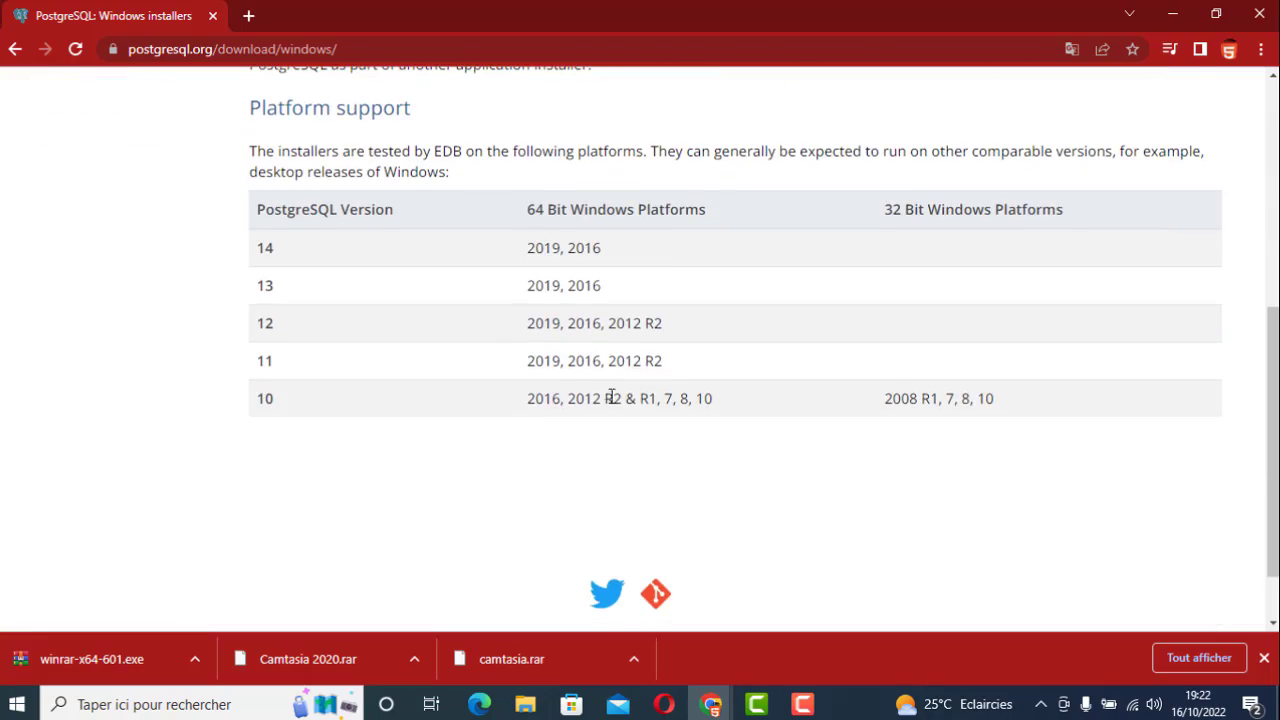
scroll(482, 344, up, 4)
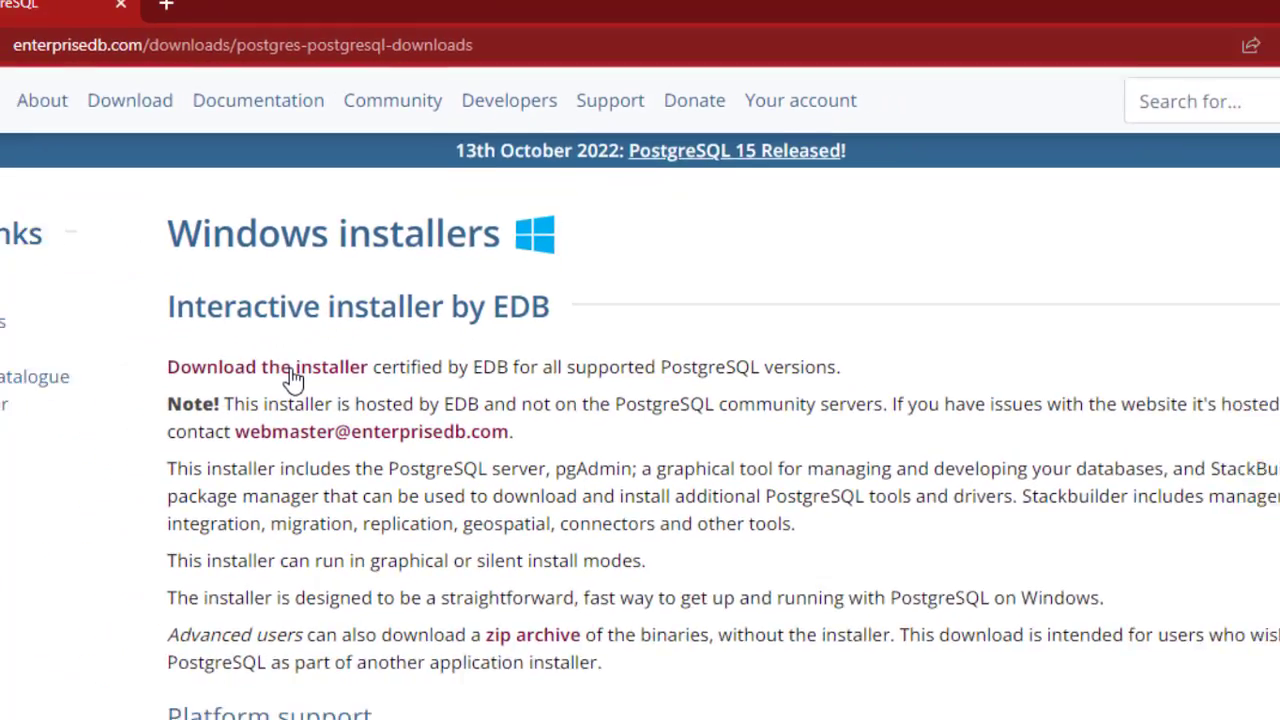
click(218, 465)
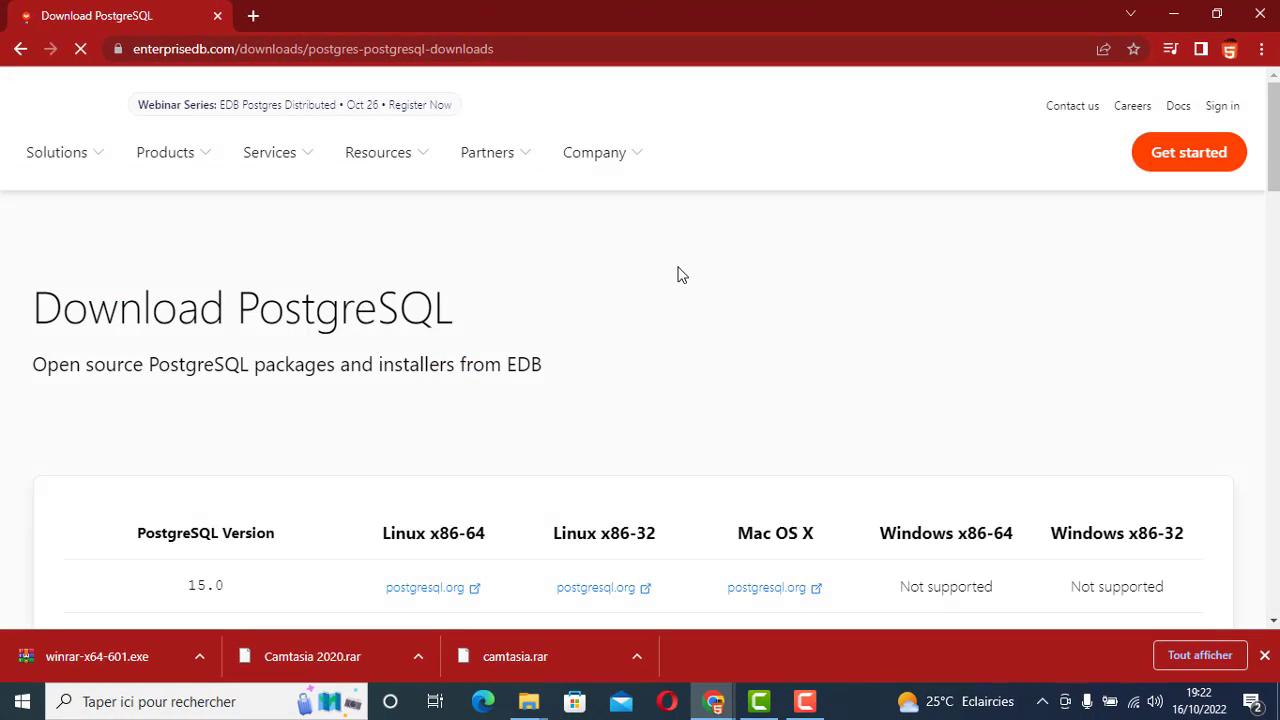
Step: Download the PostgreSQL 15.0 installer for Windows x86-64
scroll(677, 274, down, 2)
scroll(677, 274, down, 1)
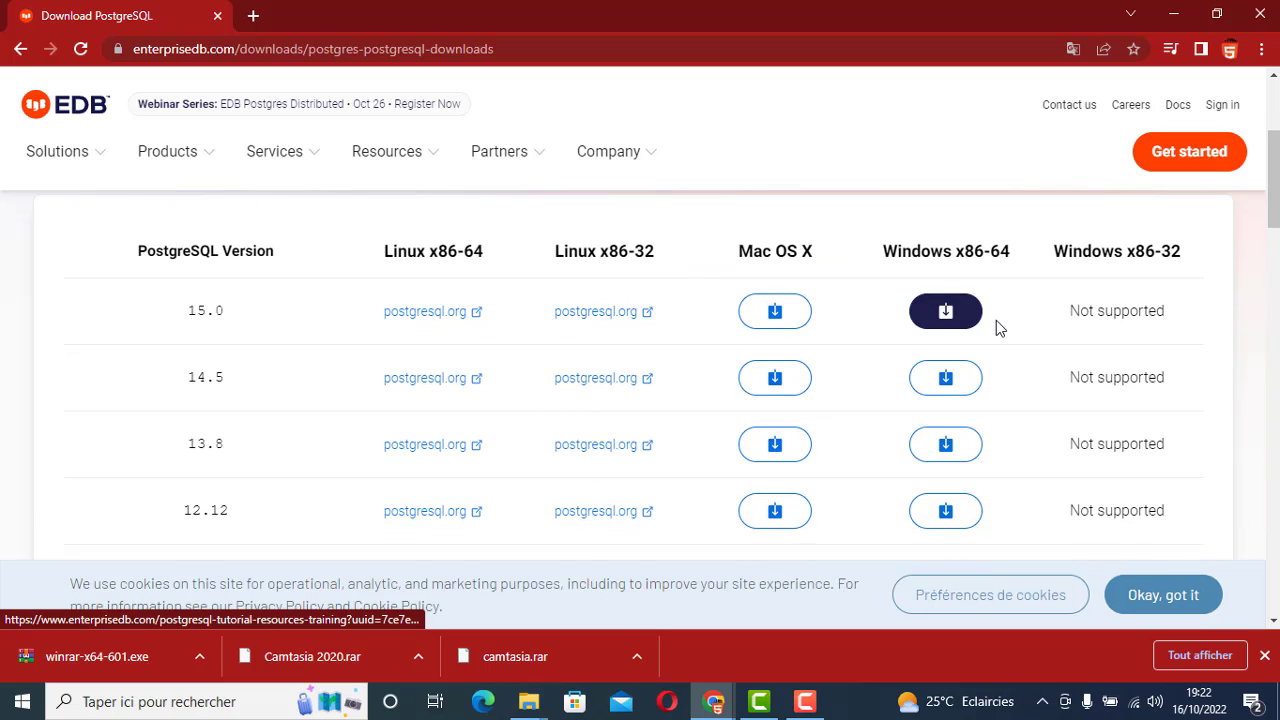
click(946, 318)
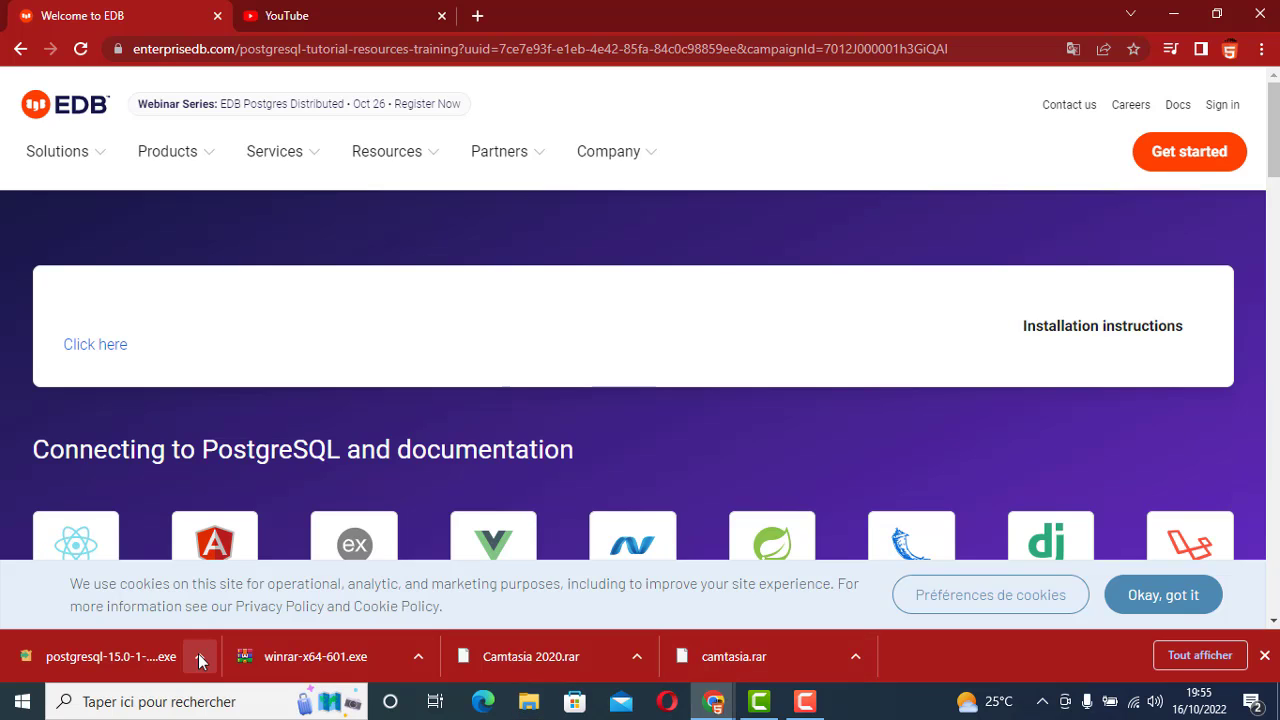
Step: Run the downloaded PostgreSQL 15.0 installer and minimize the browser window
click(200, 656)
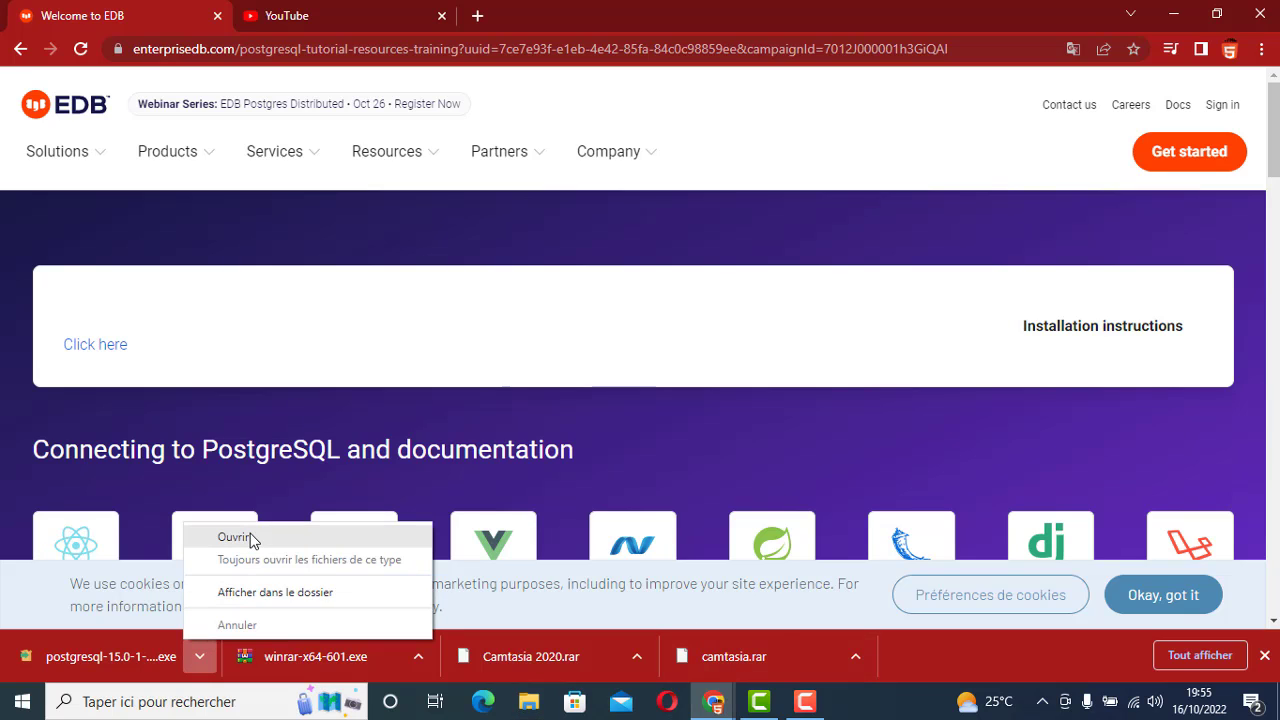
click(251, 537)
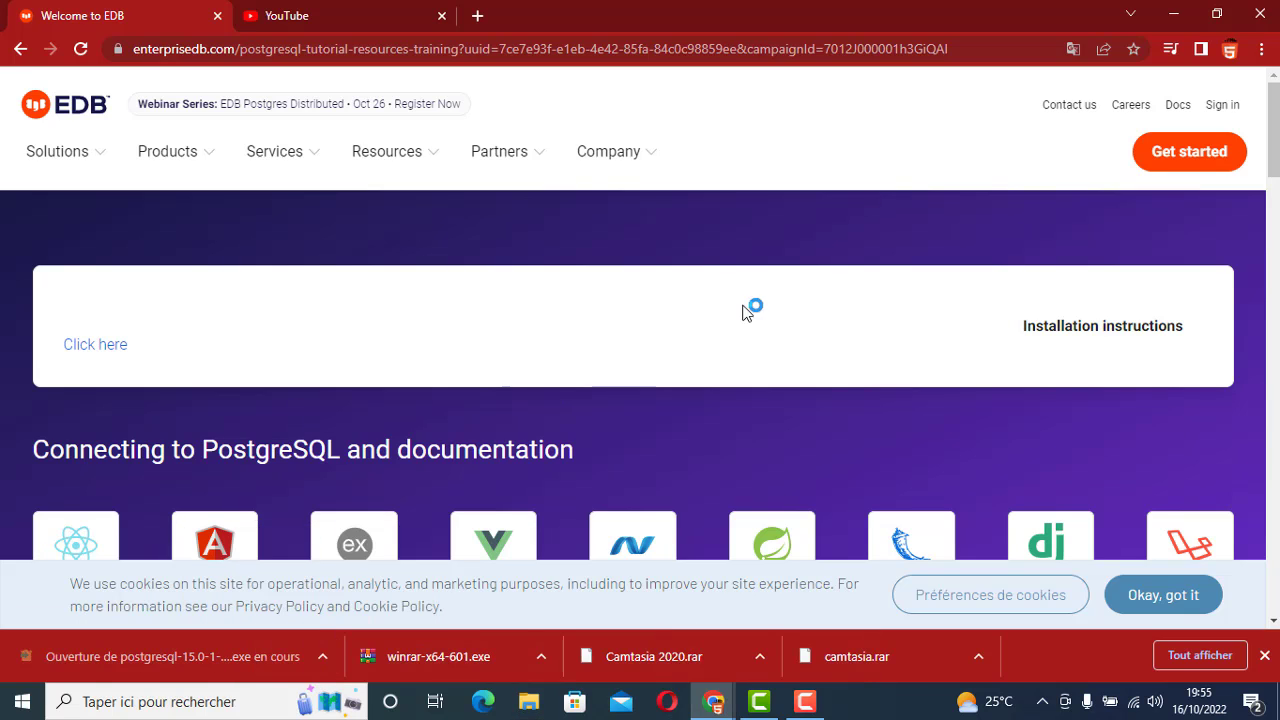
click(1173, 14)
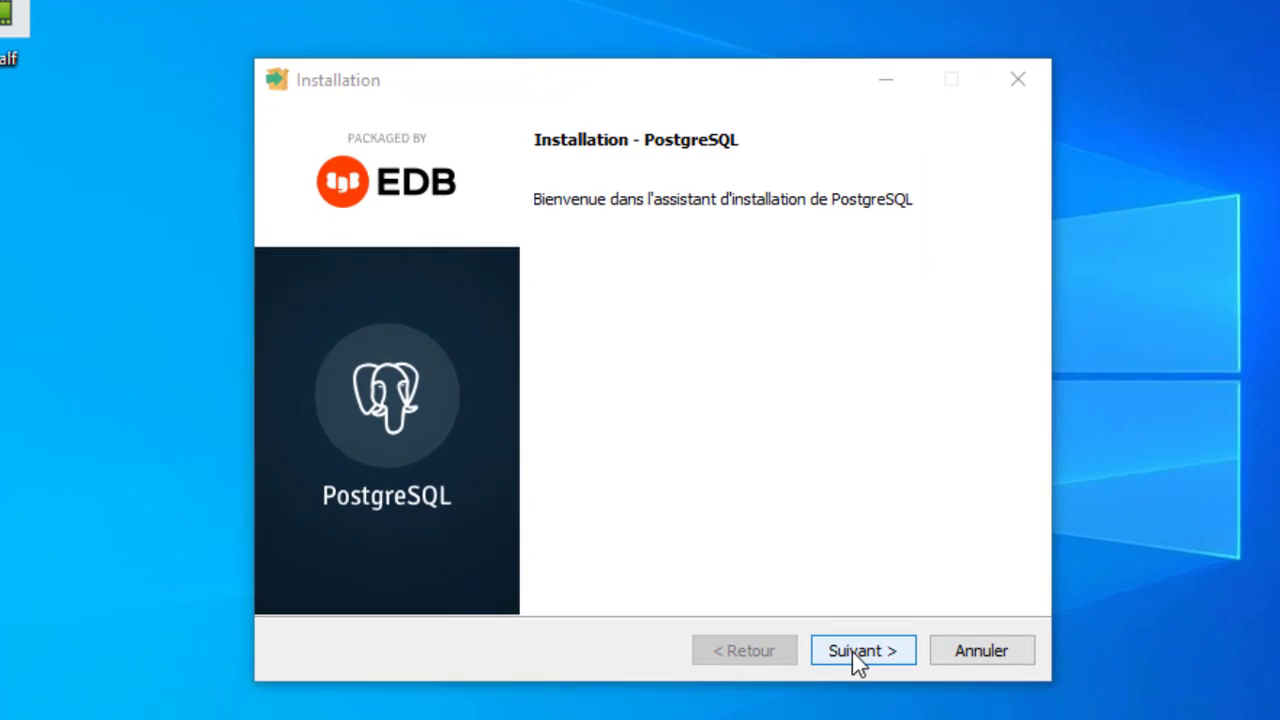
Step: Accept the default installation directory, all four components and the default data directory for PostgreSQL 15
click(782, 541)
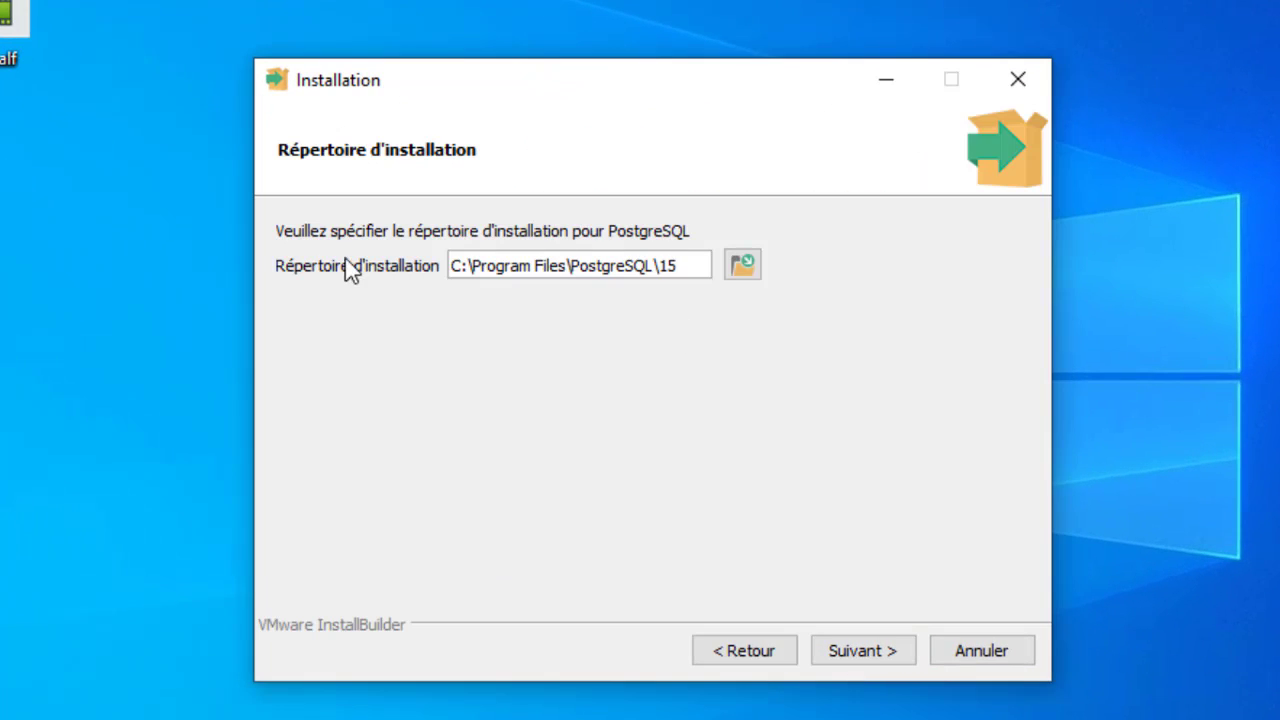
click(870, 660)
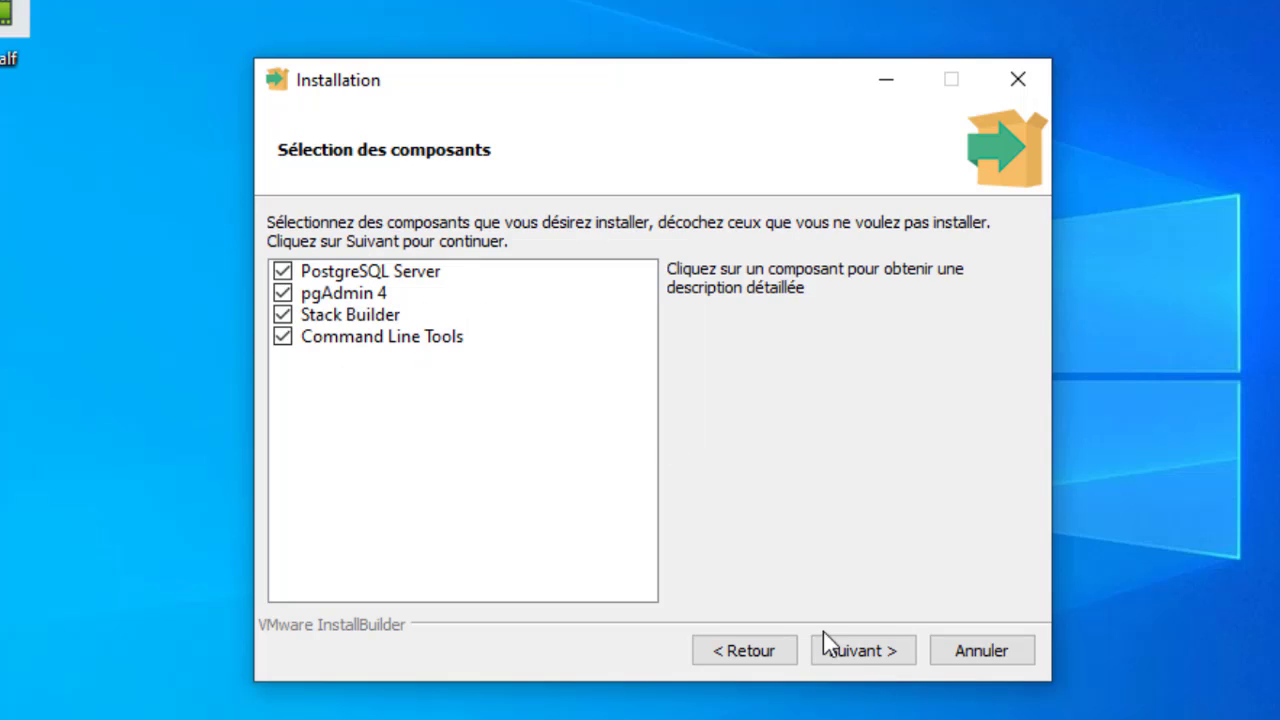
click(887, 659)
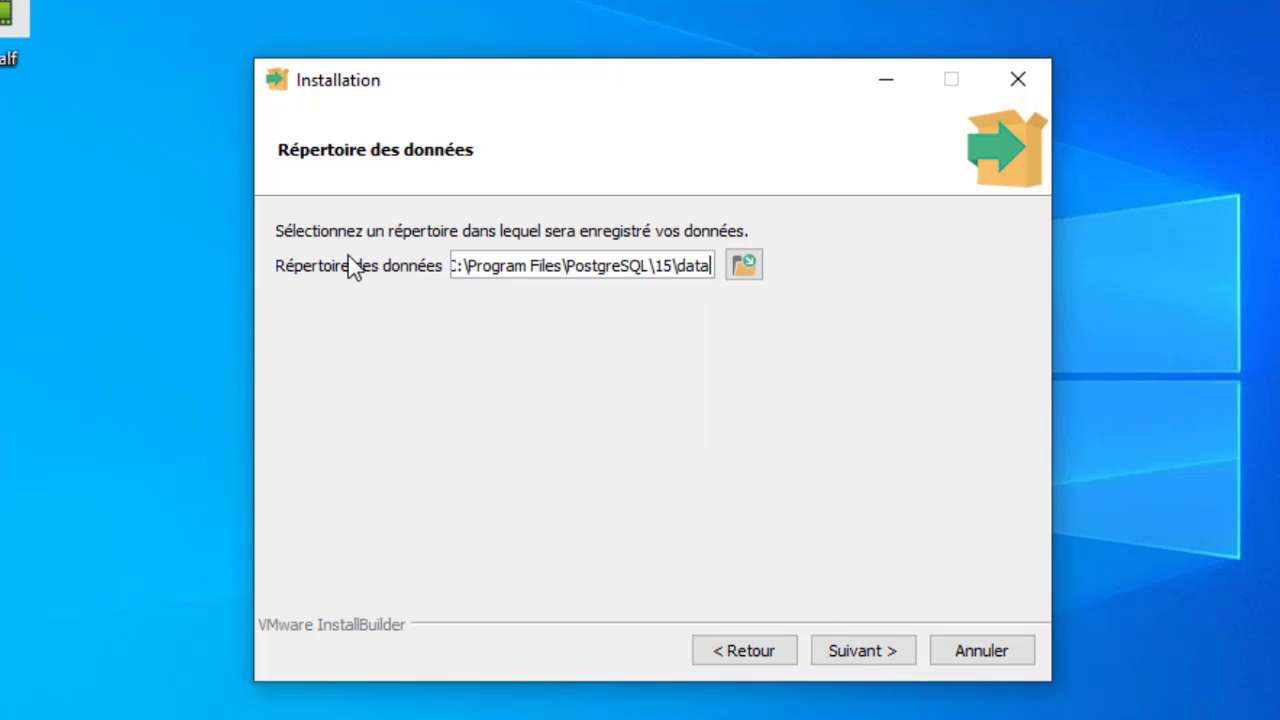
click(870, 657)
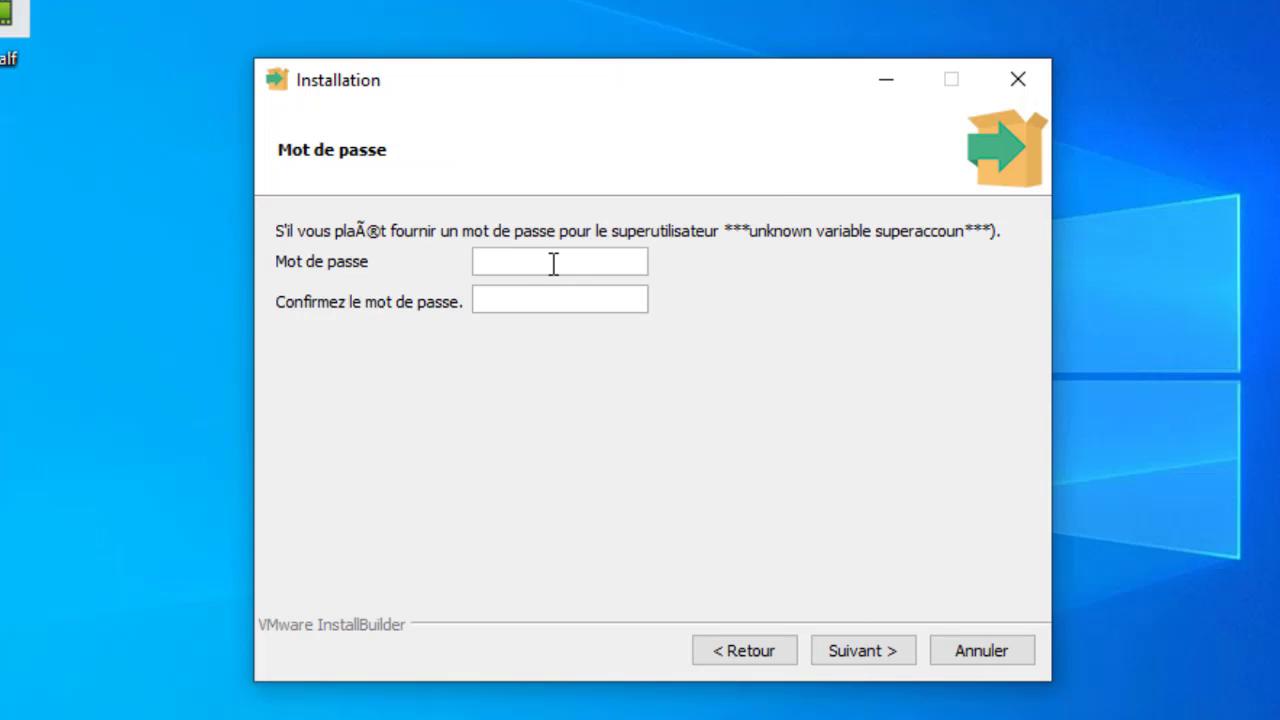
Step: Enter and confirm the database superuser password and continue to the port setting
text(•••••)
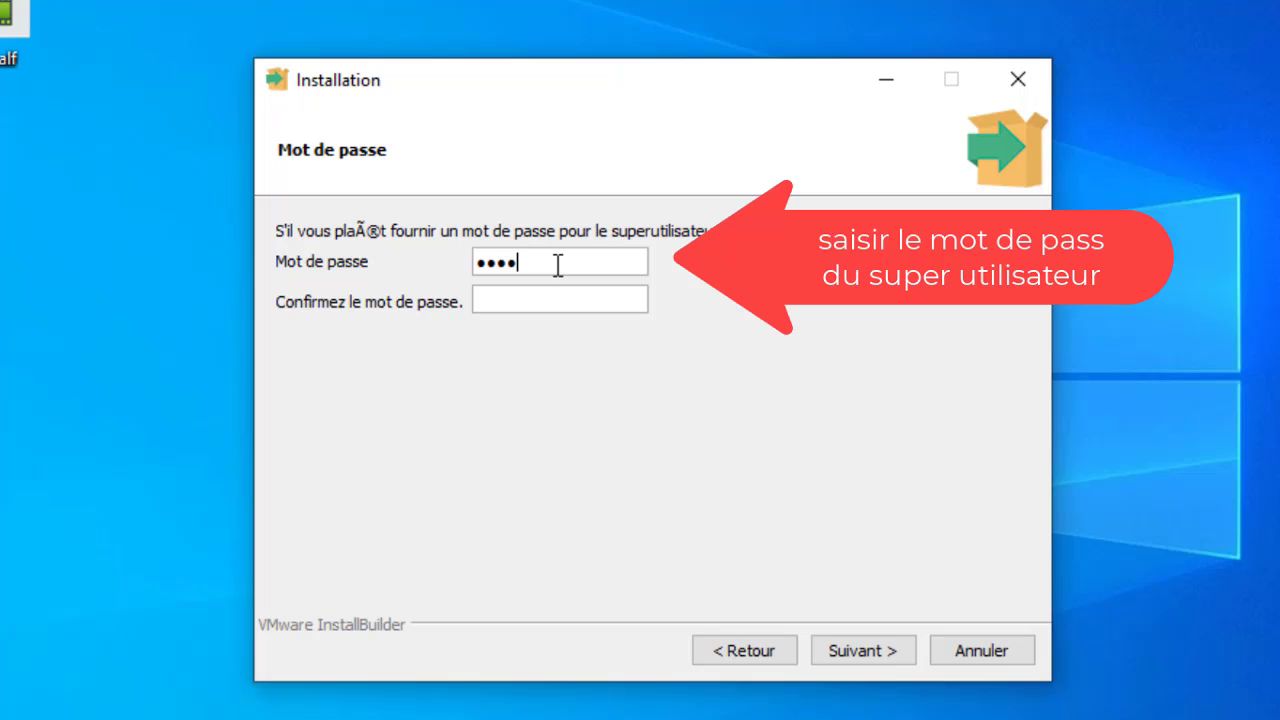
key(BackSpace)
key(BackSpace)
key(BackSpace)
key(BackSpace)
key(BackSpace)
text(••••)
click(546, 294)
text(••••)
click(871, 662)
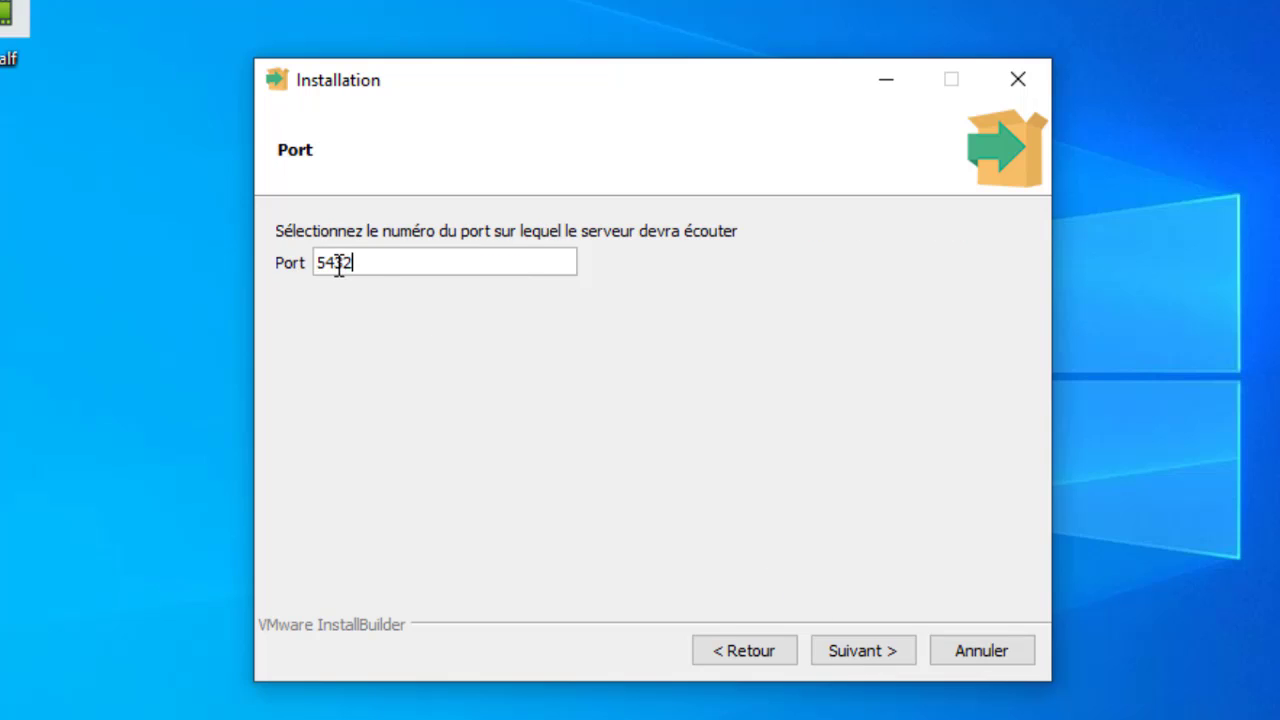
Step: Keep server port 5432 and the default locale, and accept the pre-installation summary
click(874, 646)
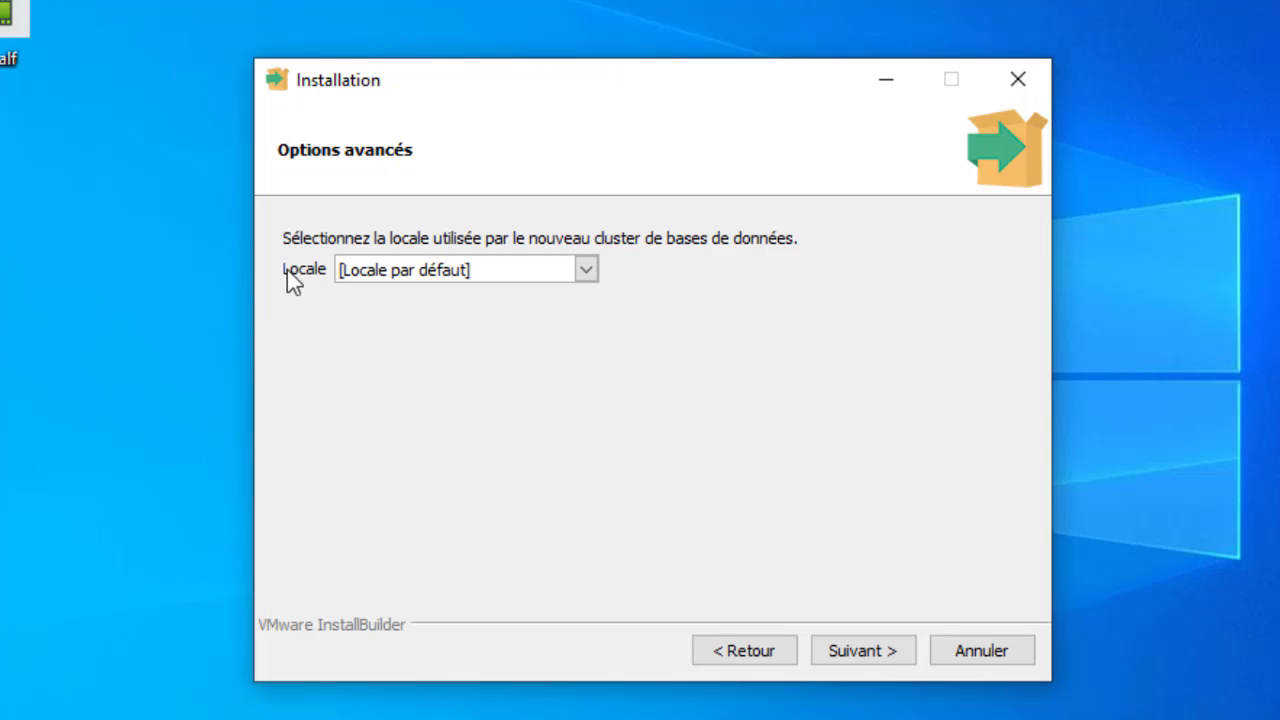
click(842, 662)
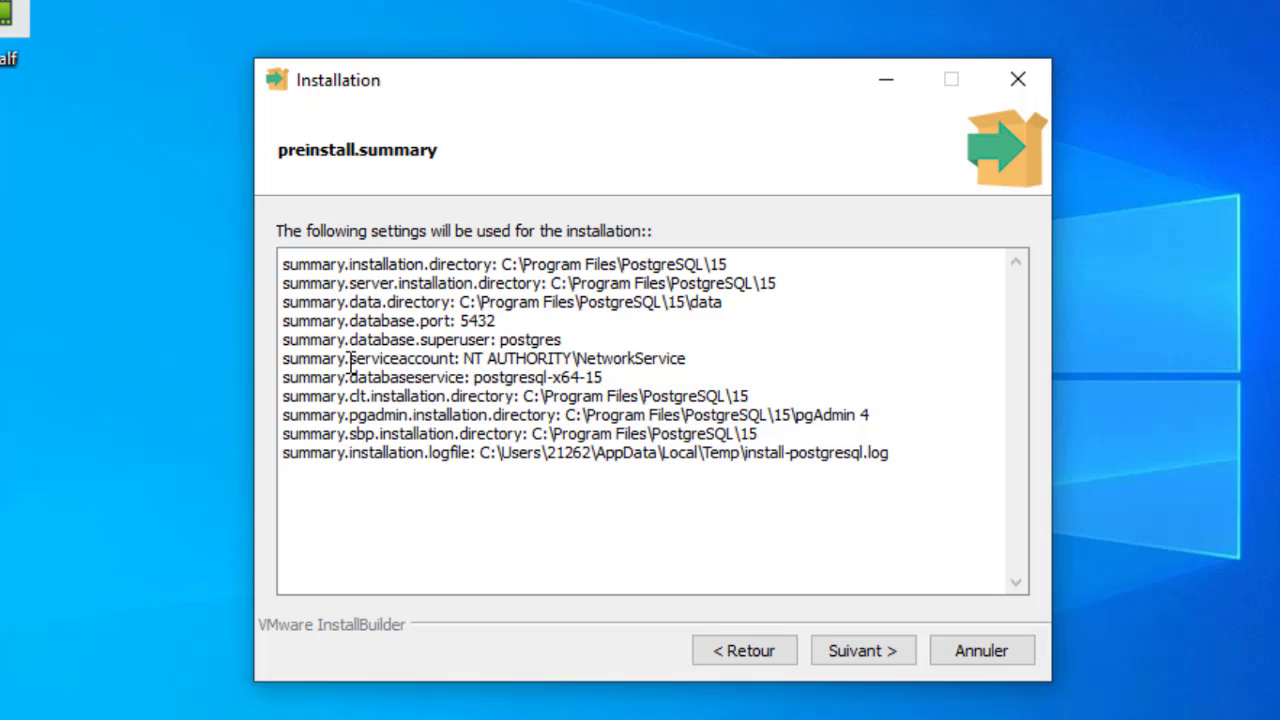
click(866, 652)
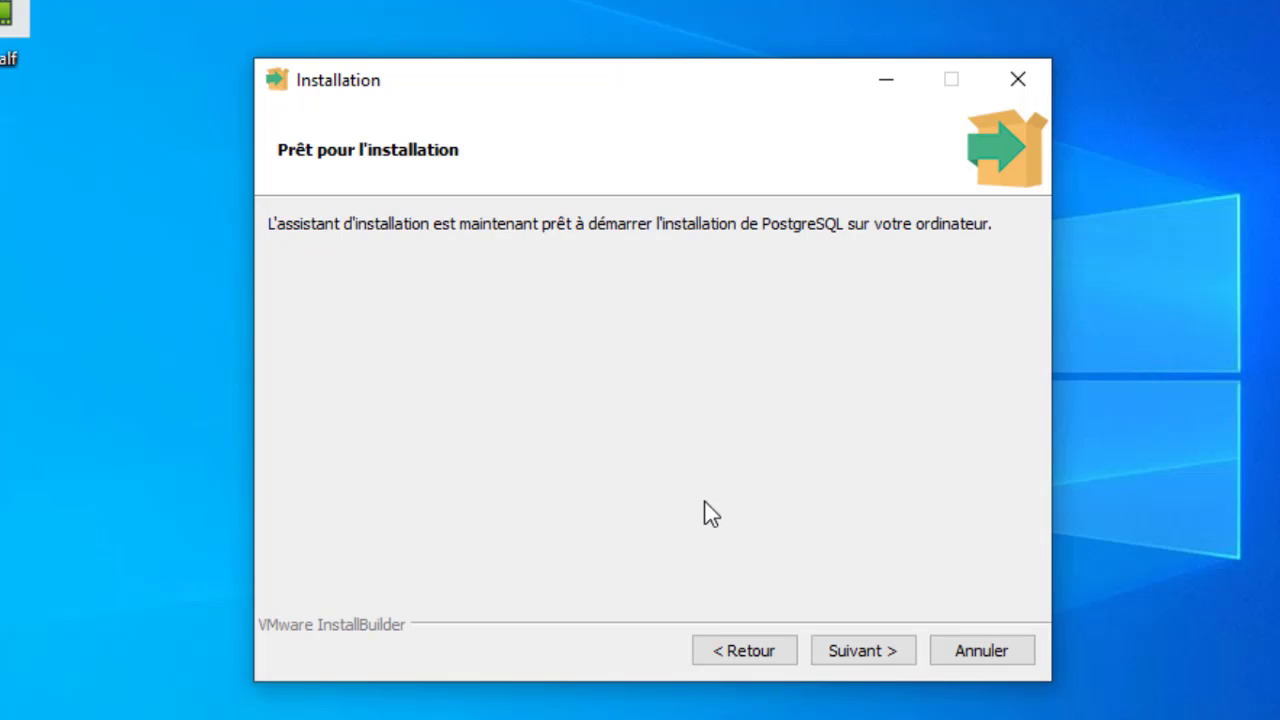
Step: Run the PostgreSQL installation and finish the wizard, keeping the option to launch Stack Builder on exit
click(866, 651)
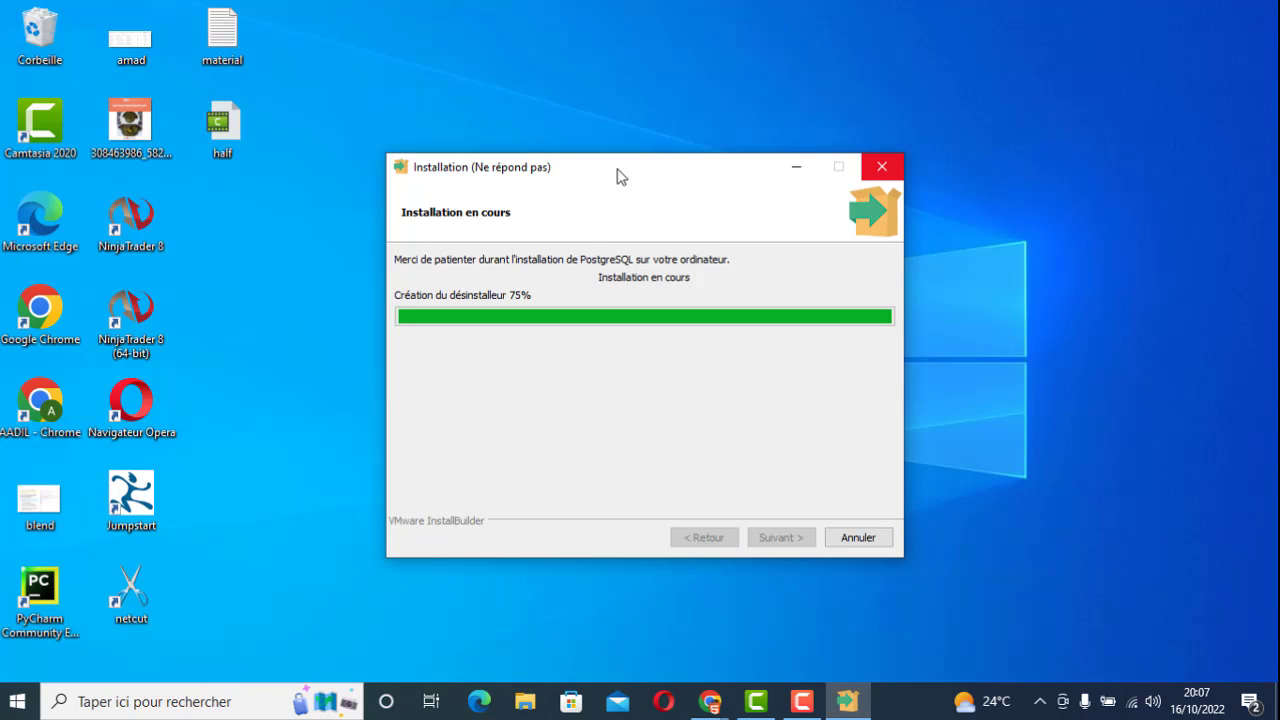
drag(628, 158, 648, 123)
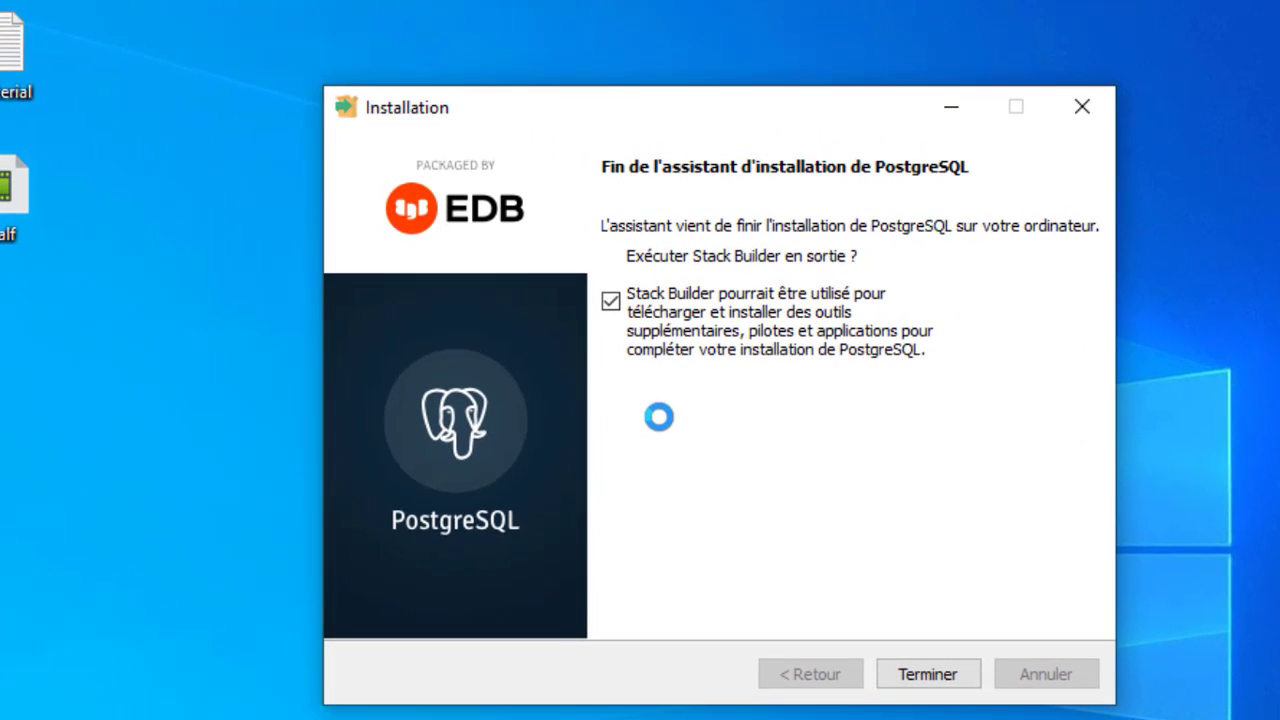
click(935, 680)
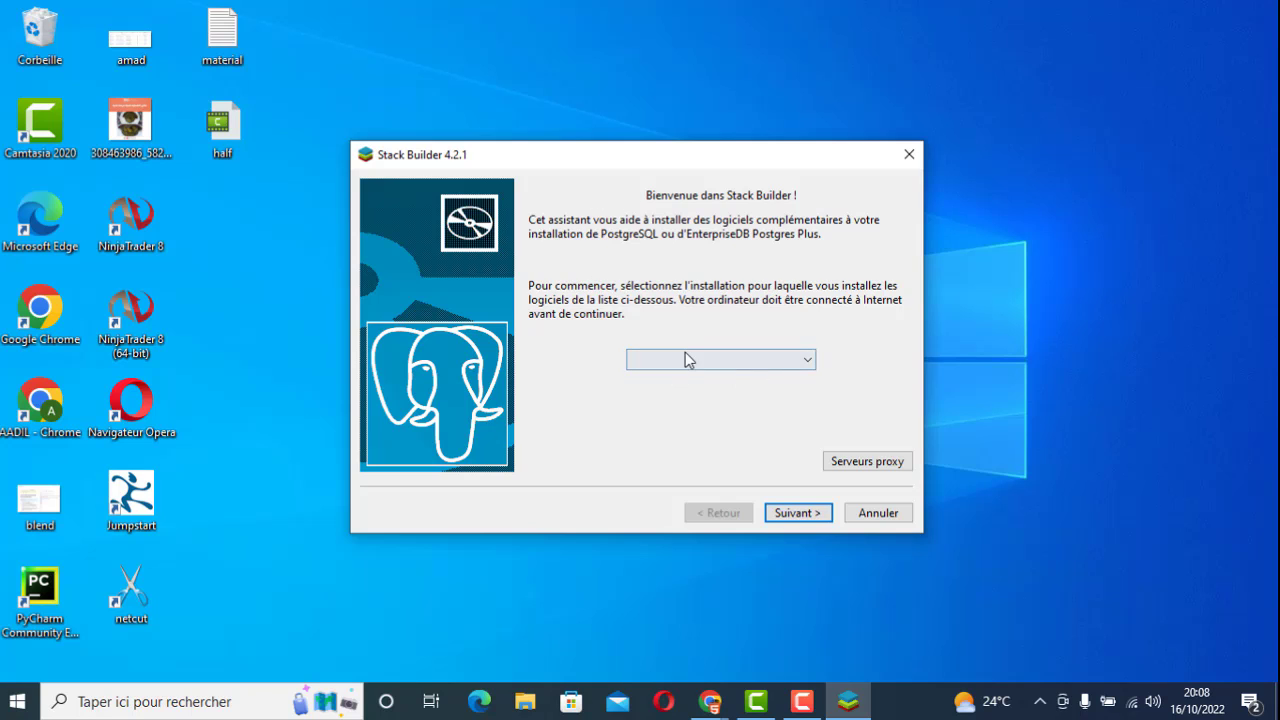
Step: View Stack Builder's application categories for PostgreSQL 15 (x64) on port 5432 and quit the wizard without installing anything
click(762, 360)
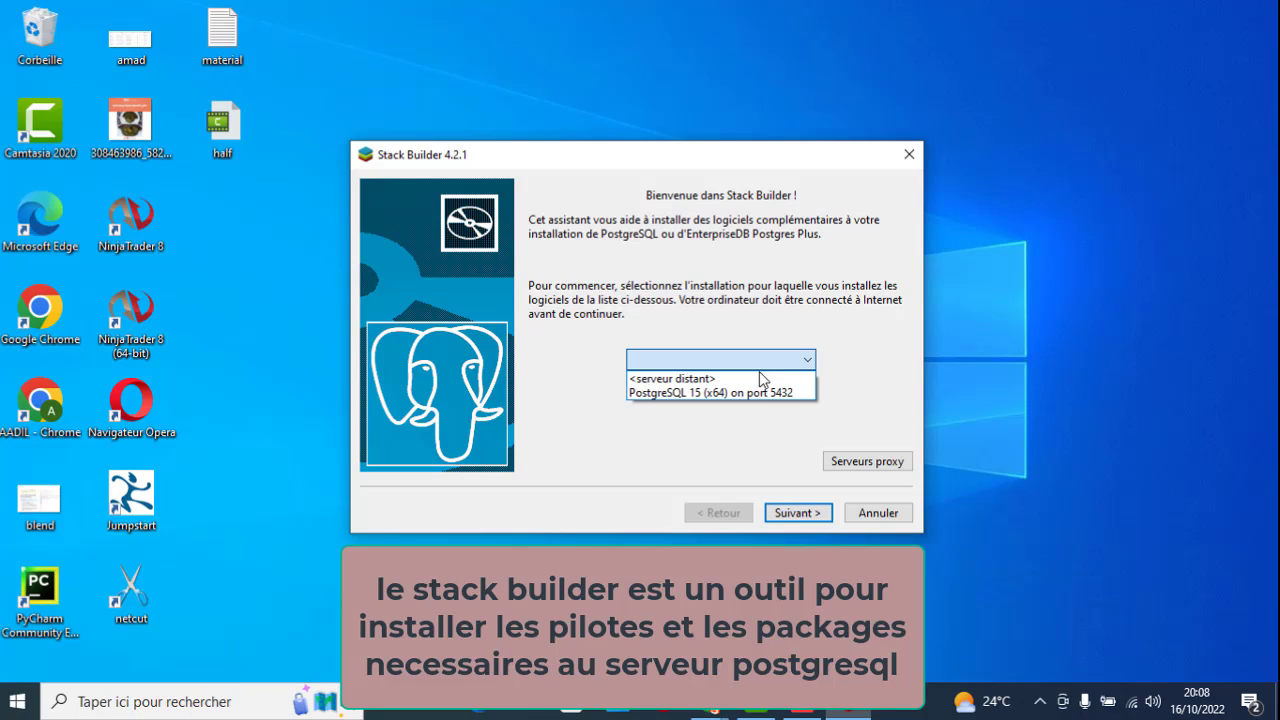
click(766, 404)
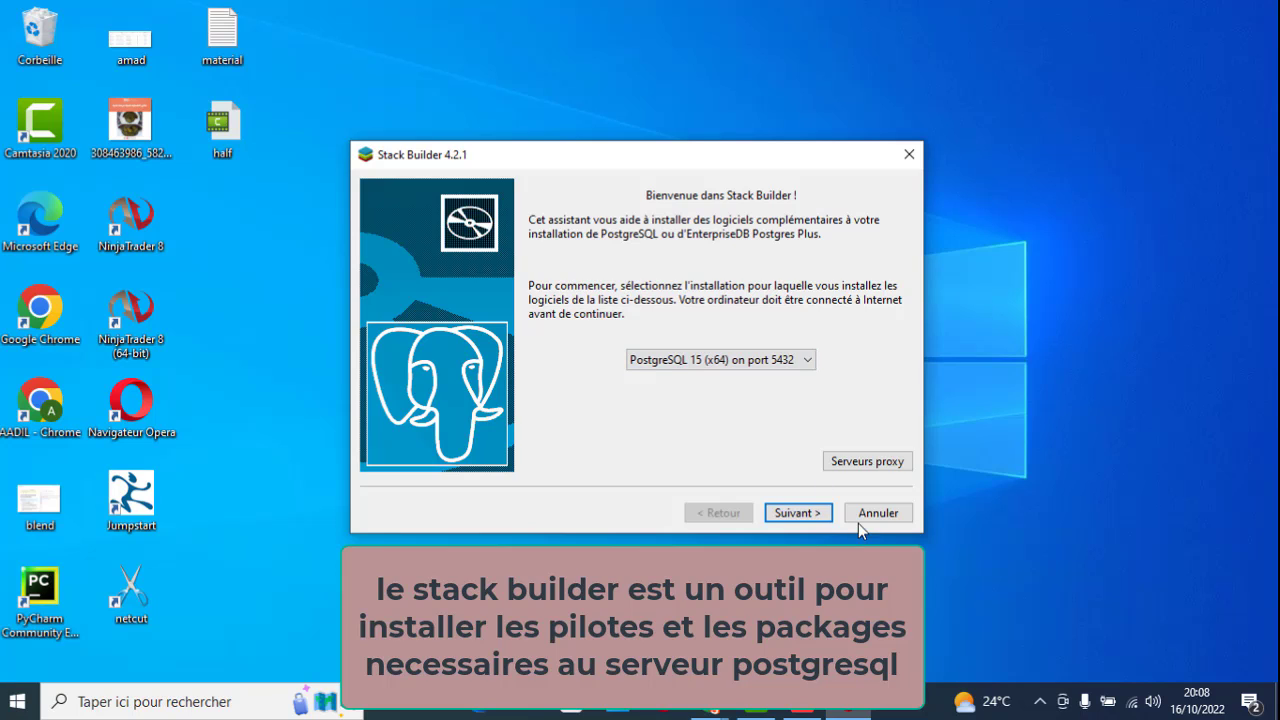
click(797, 513)
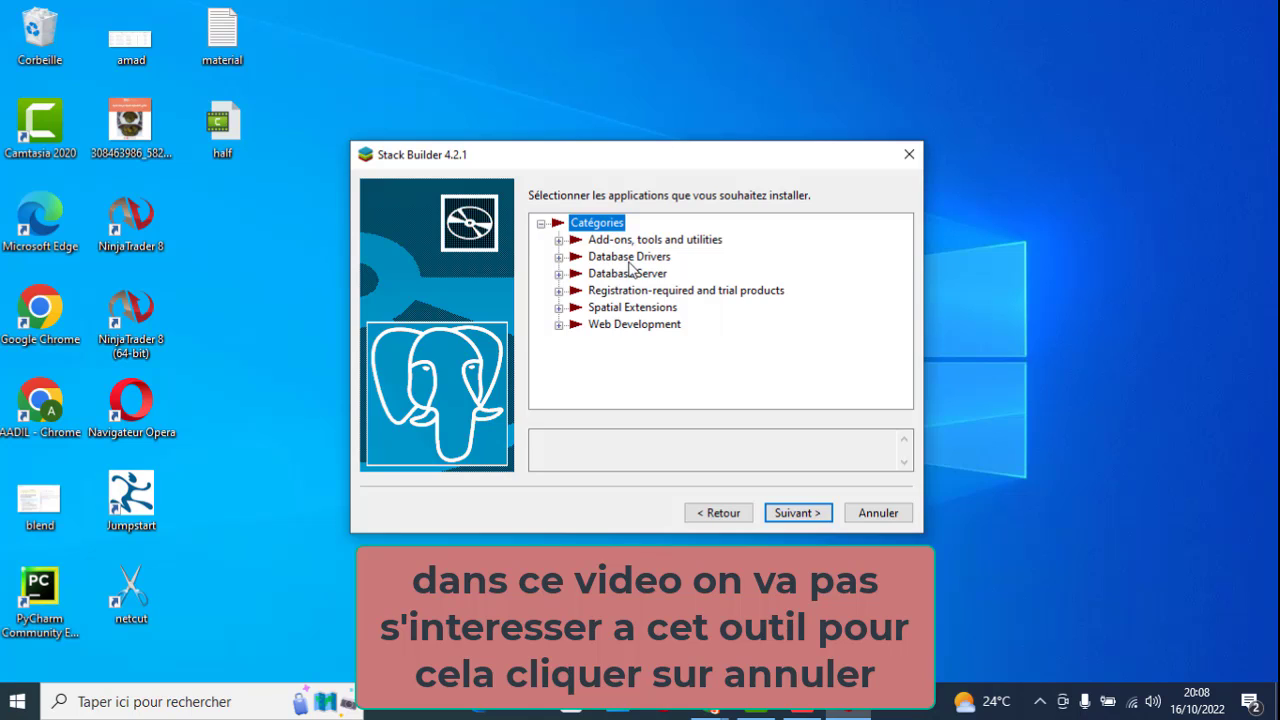
click(878, 513)
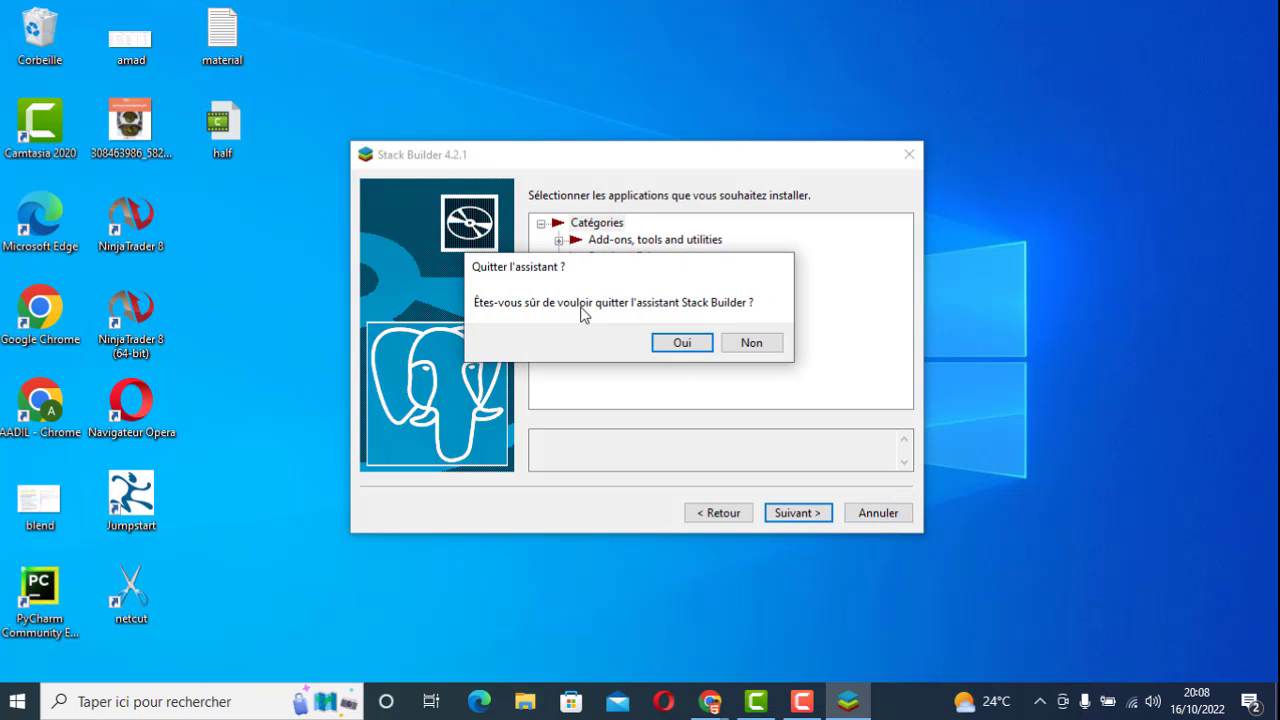
click(681, 343)
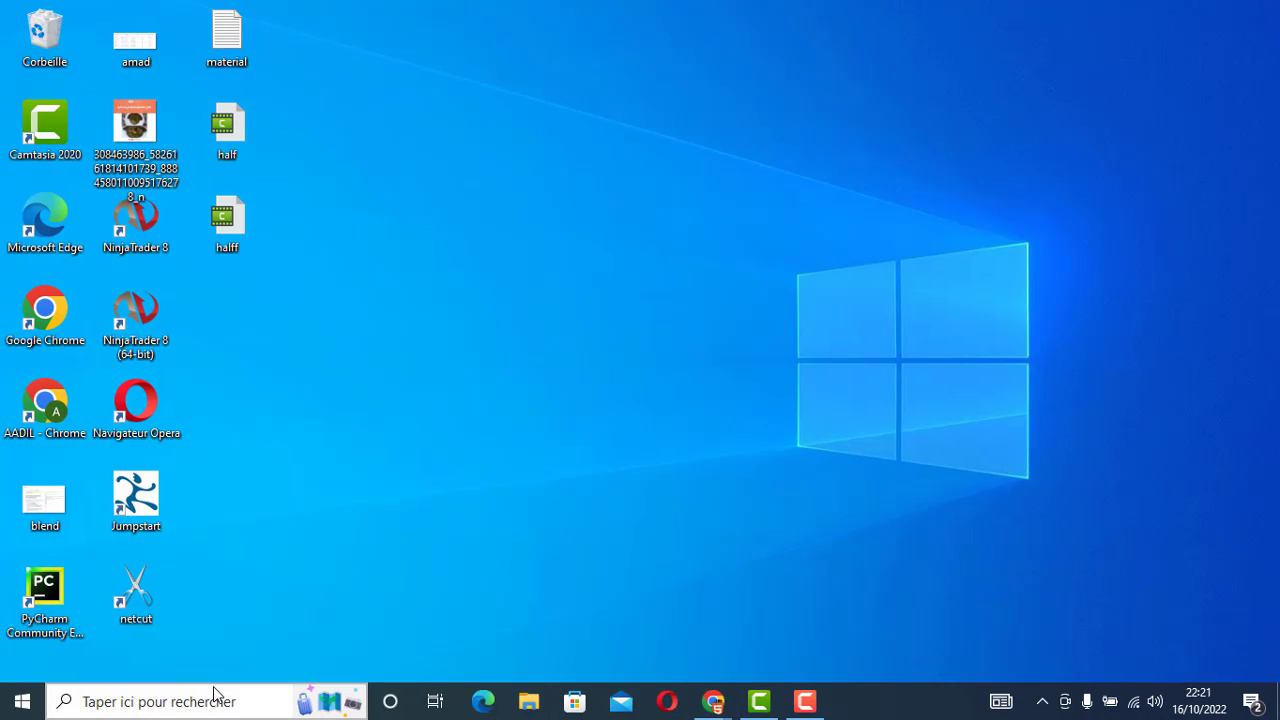
Step: Search Windows for "pg", launch pgAdmin 4 and unlock it with the master password
click(214, 688)
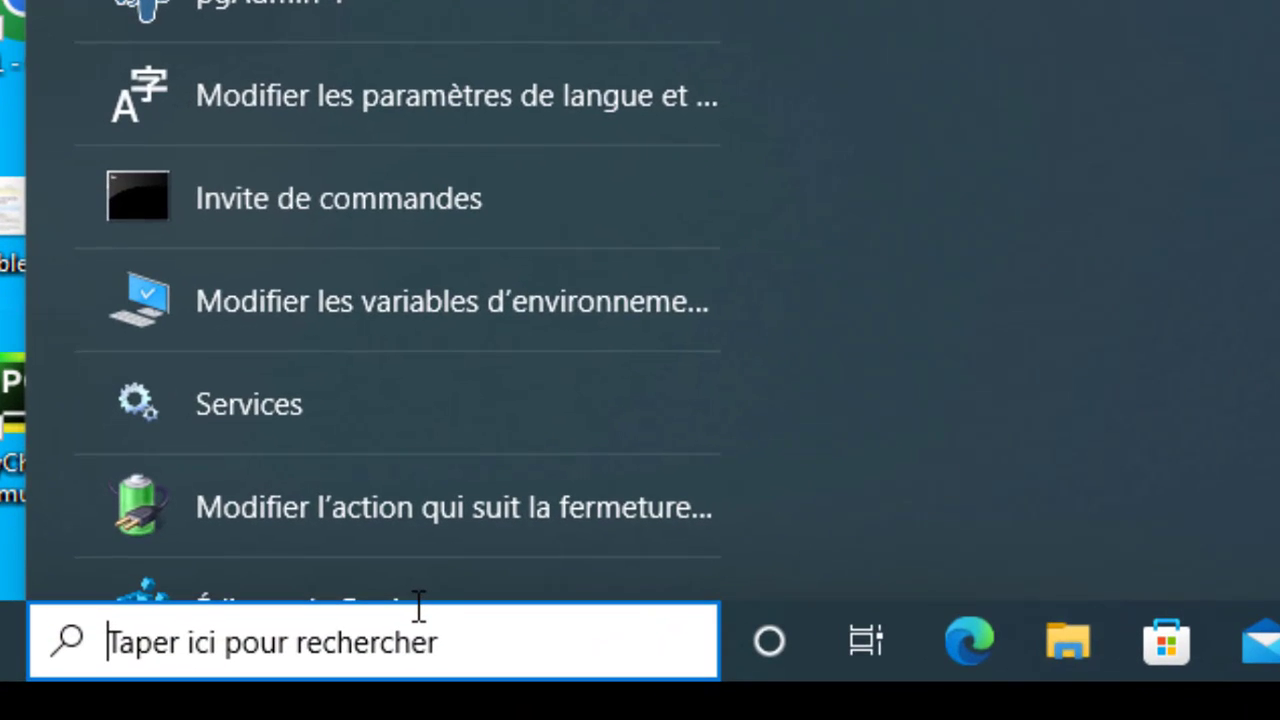
text(pg)
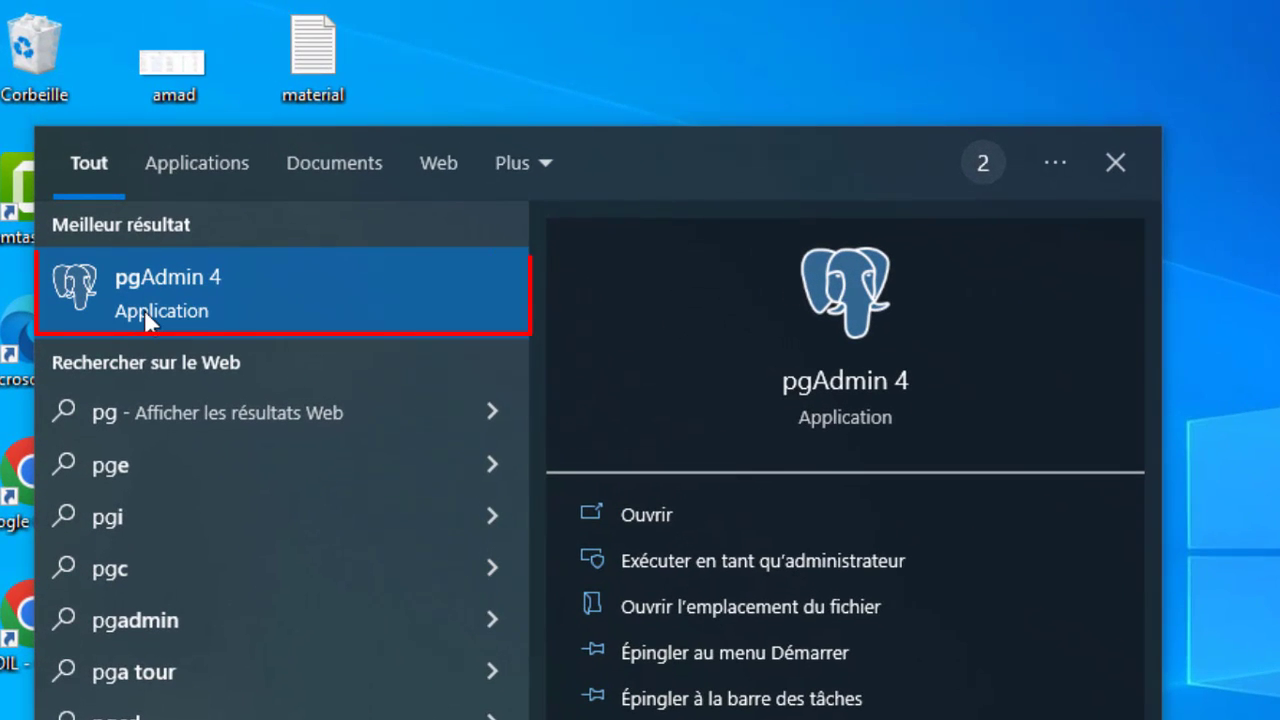
click(164, 308)
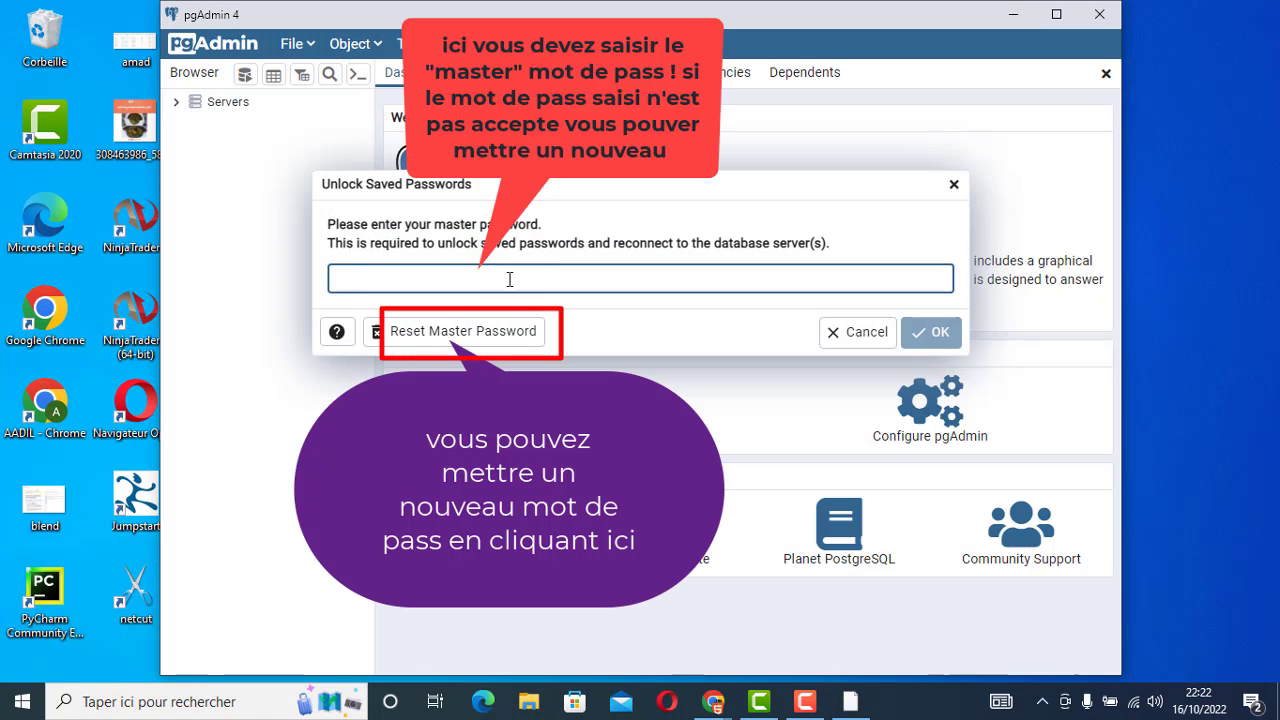
text(••)
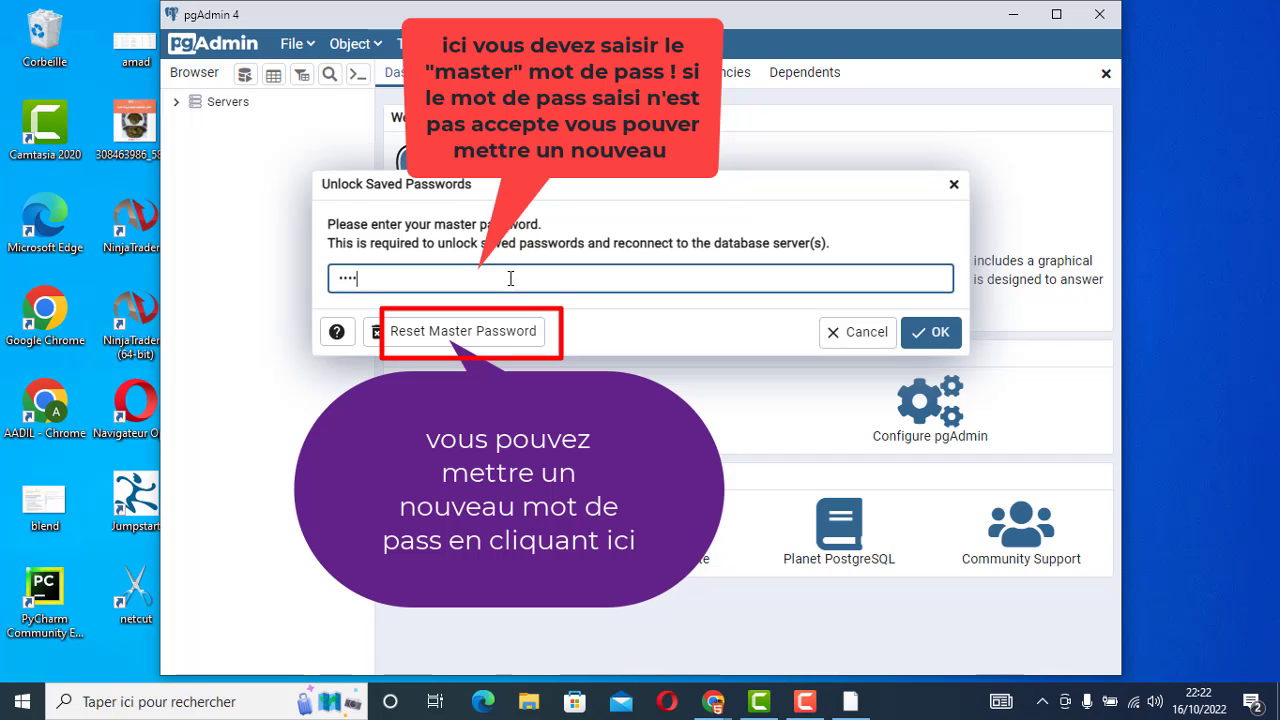
click(935, 332)
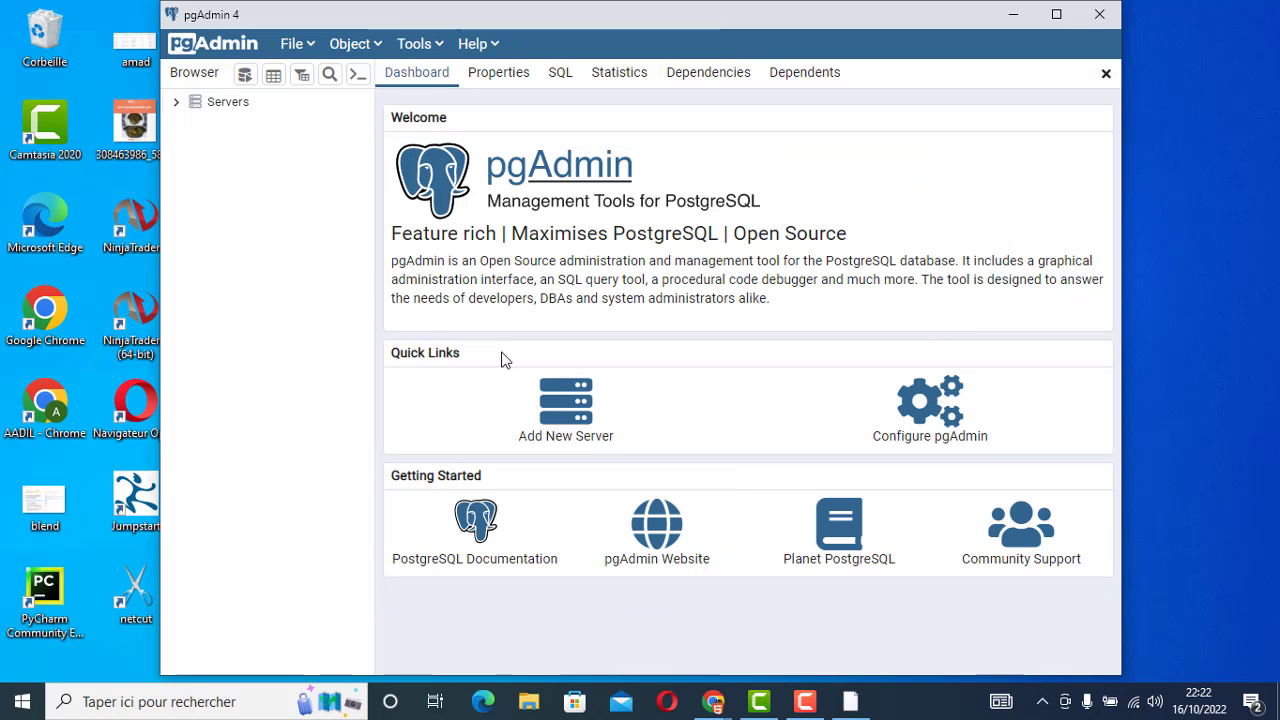
Step: Connect to the PostgreSQL 15 server with the postgres user's password and expand its Databases node
click(177, 103)
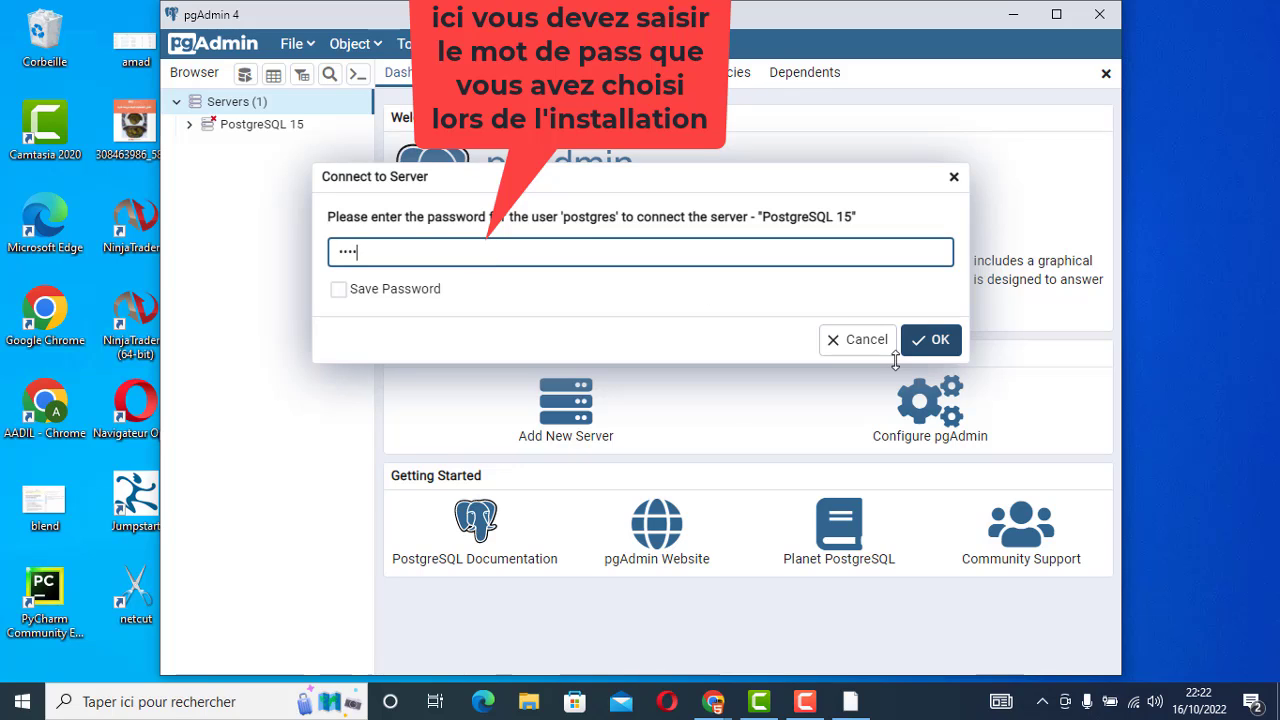
click(928, 340)
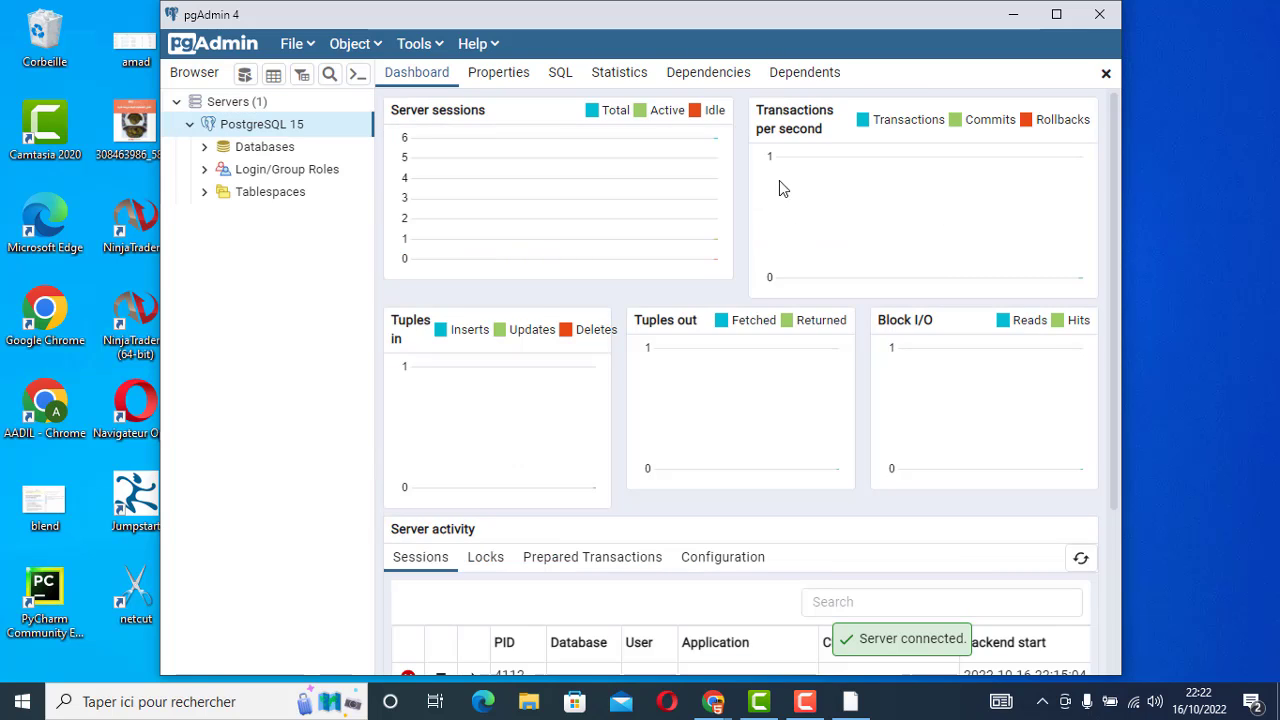
click(203, 155)
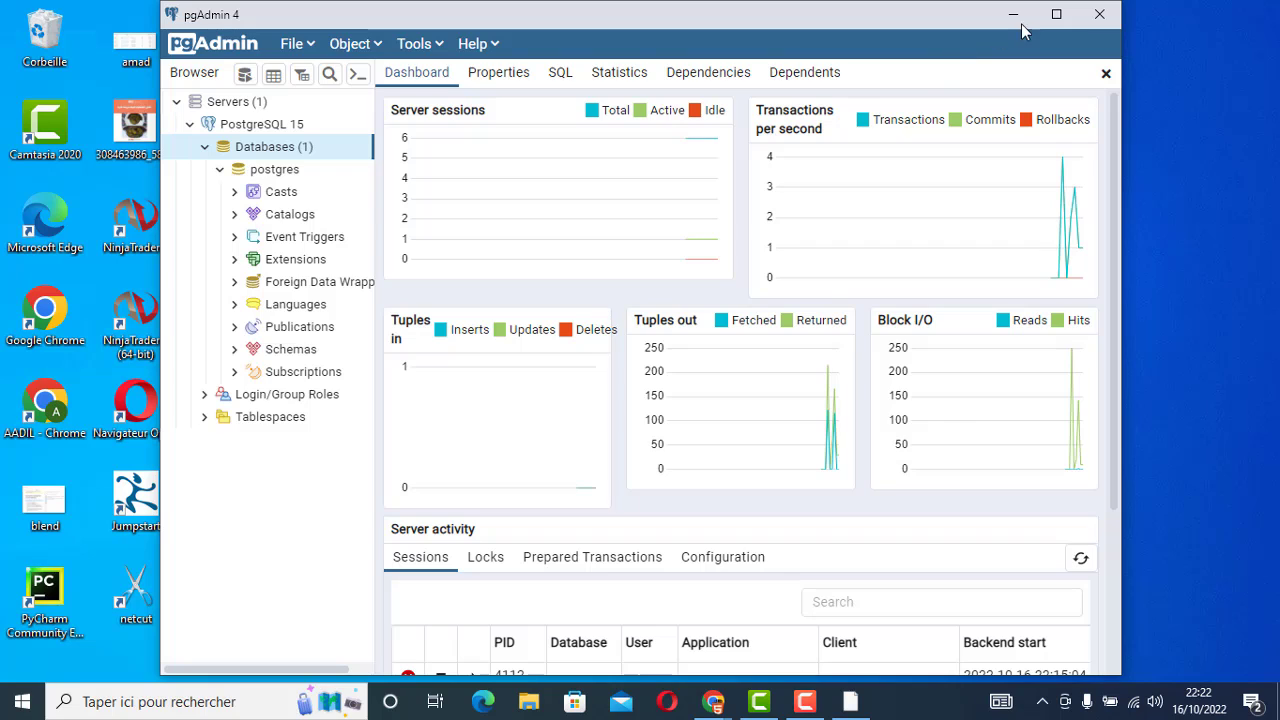
click(810, 703)
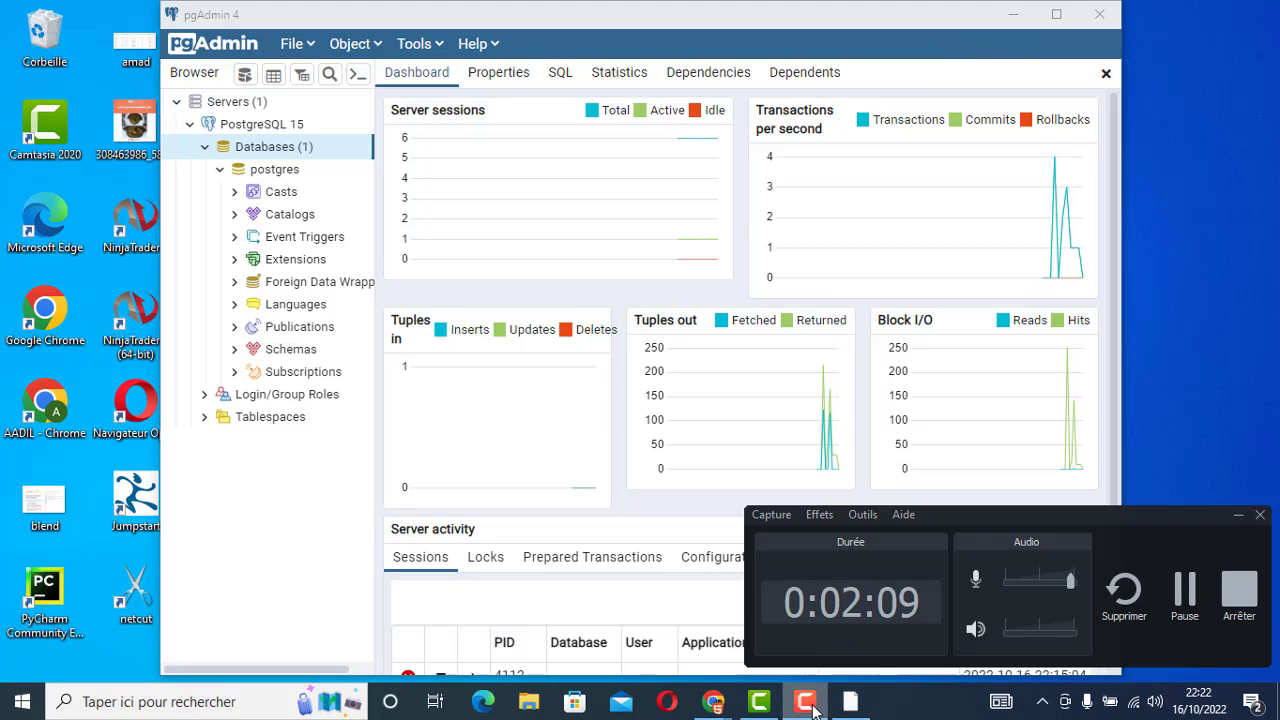